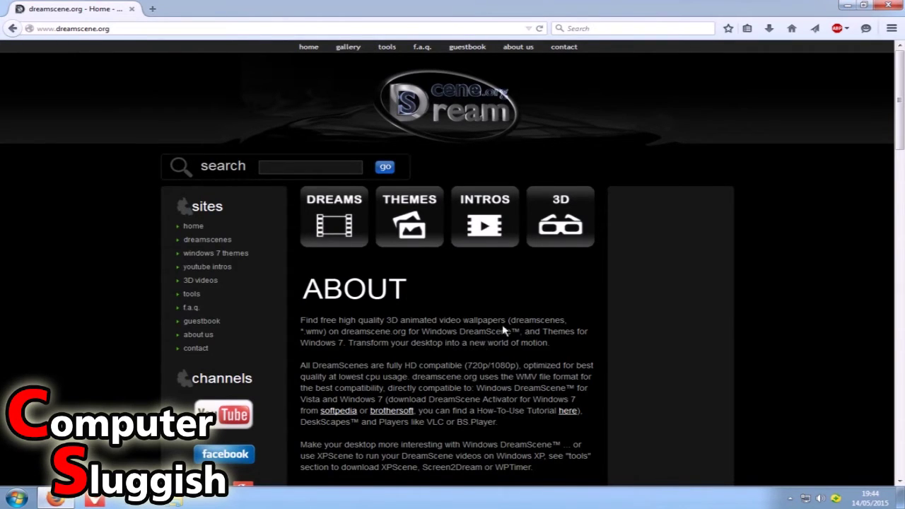
Save the 421 KB W7DSA.zip activator from Softpedia's EU mirror and verify it in downloads.
scroll(508, 328, "down", 2)
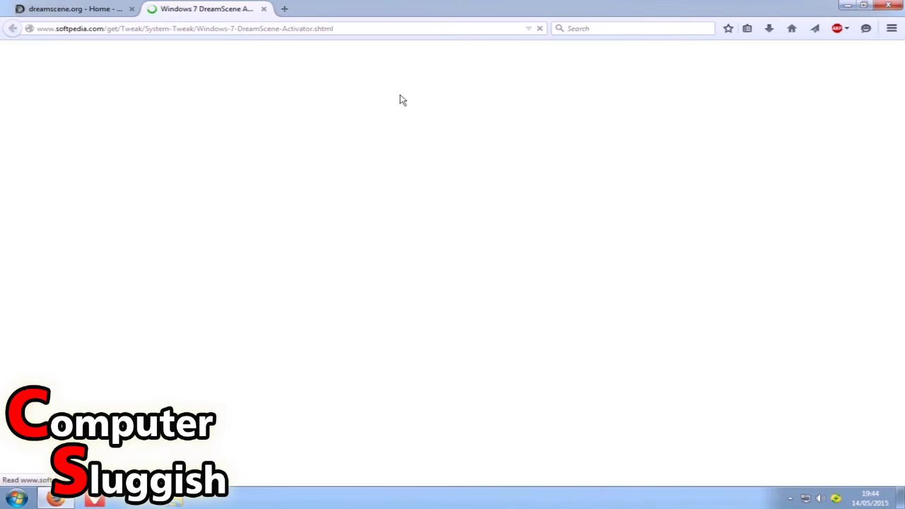
left_click(205, 195)
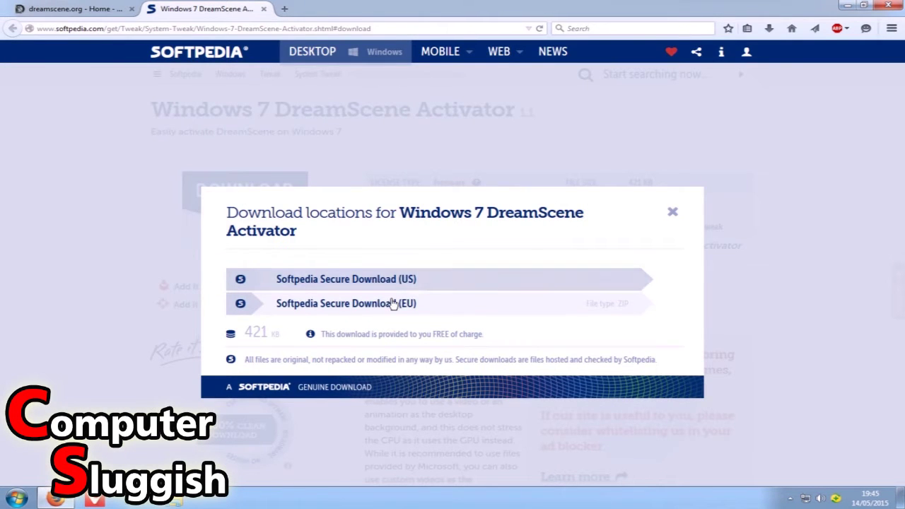
left_click(386, 310)
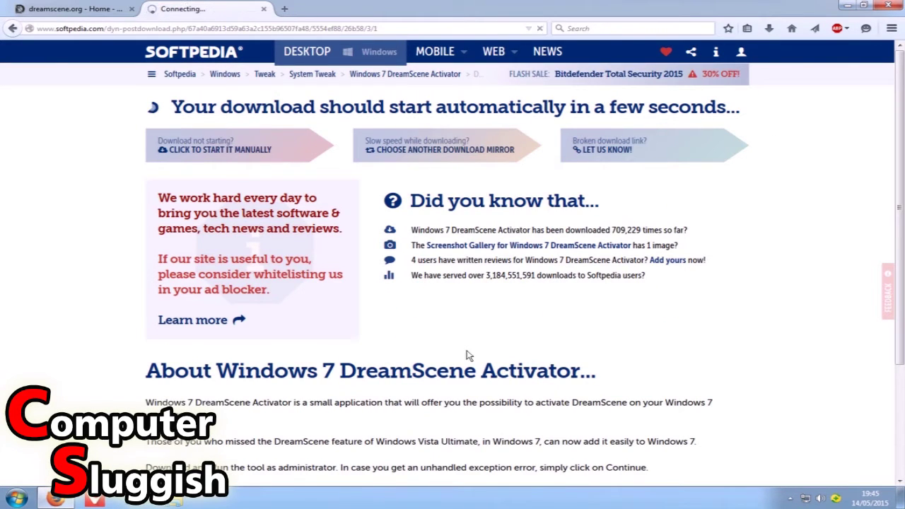
scroll(462, 363, "down", 3)
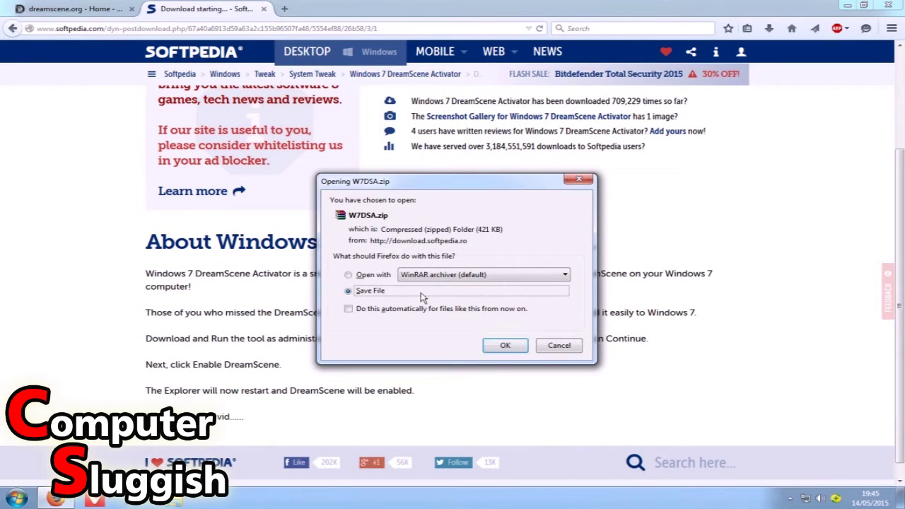
left_click(520, 346)
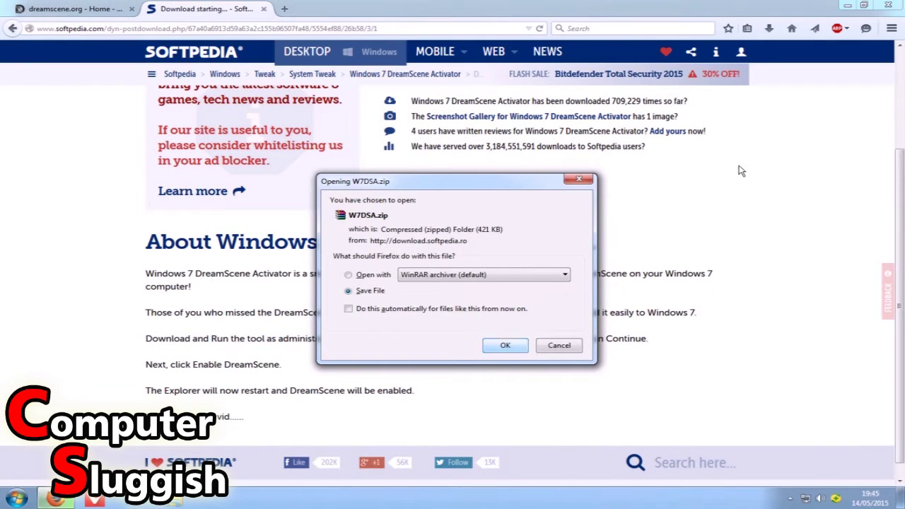
left_click(768, 28)
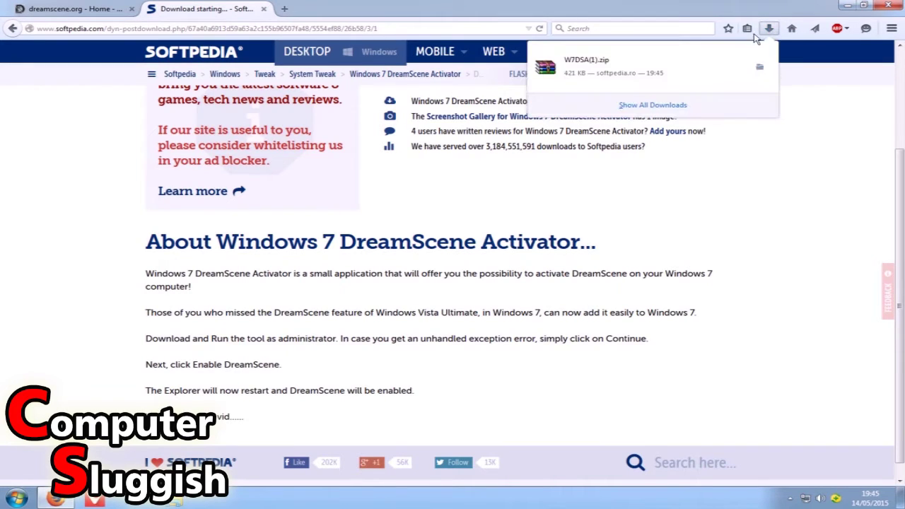
Open W7DSA(1).zip in WinRAR and run the DreamScene Activator 1.1 executable past the security warning.
left_click(674, 76)
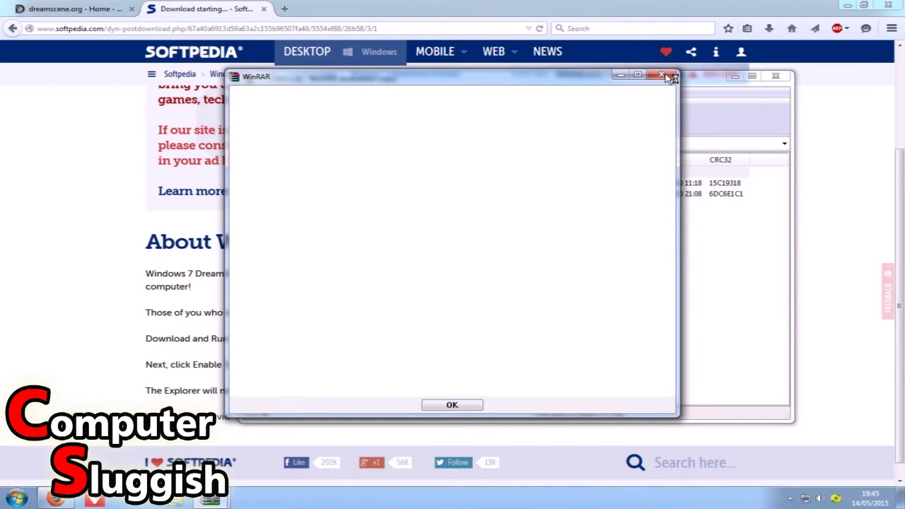
left_click(669, 77)
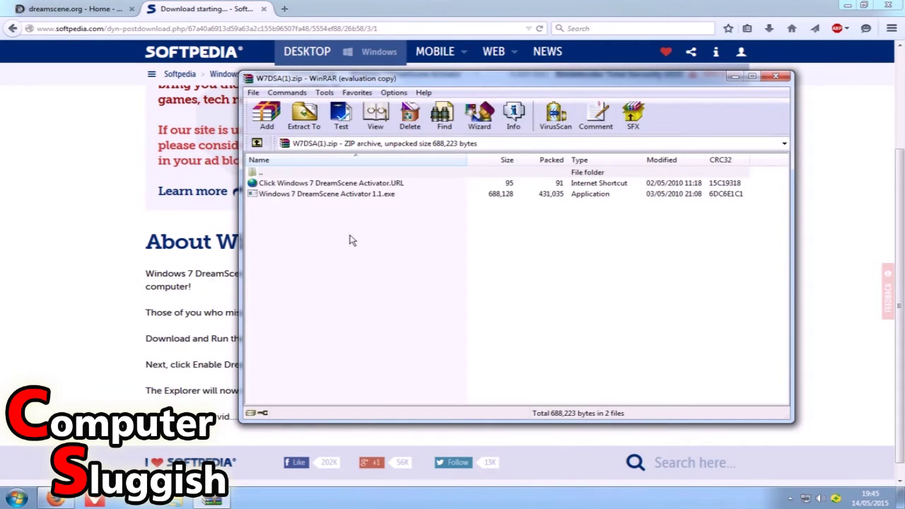
double_click(331, 194)
left_click(486, 262)
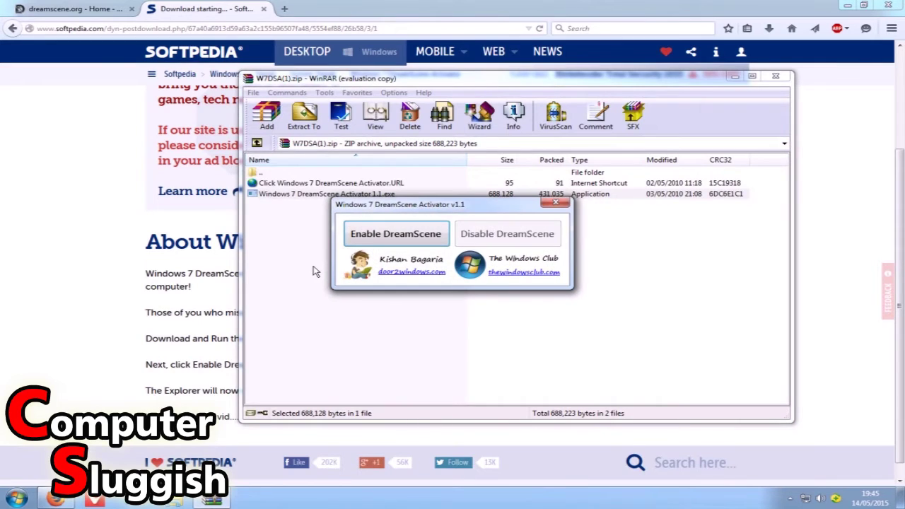
Enable DreamScene in the activator window, then return to the dreamscene.org page.
left_click(735, 76)
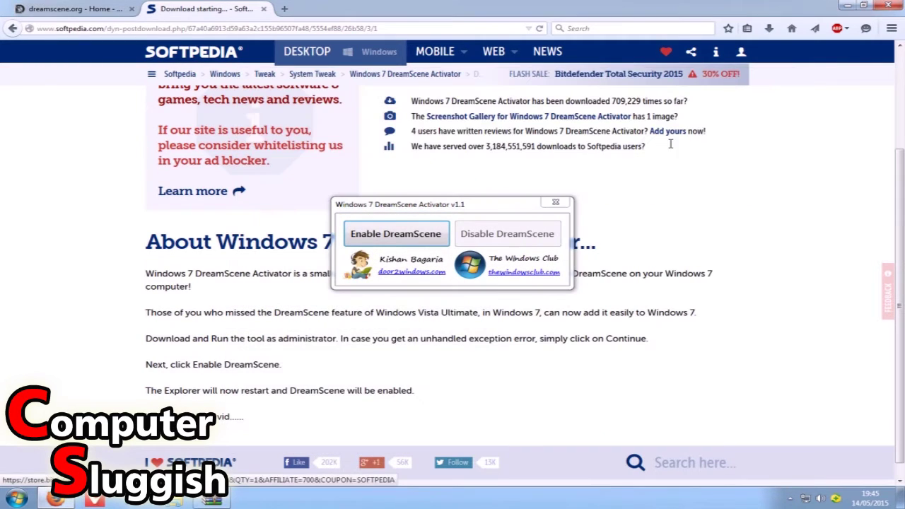
left_click(402, 242)
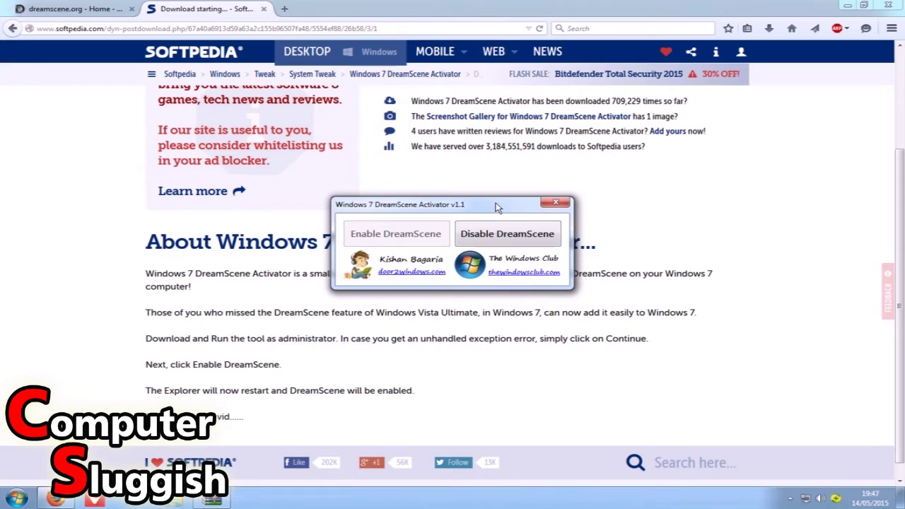
left_click(70, 9)
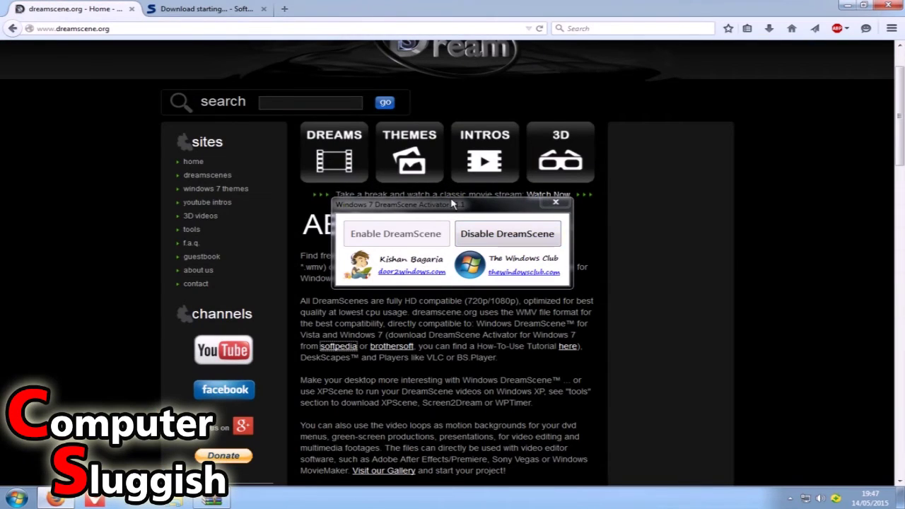
Move the activator aside, open the dreamscenes gallery, and disable Adblock Plus everywhere.
left_click_drag(427, 206, 756, 398)
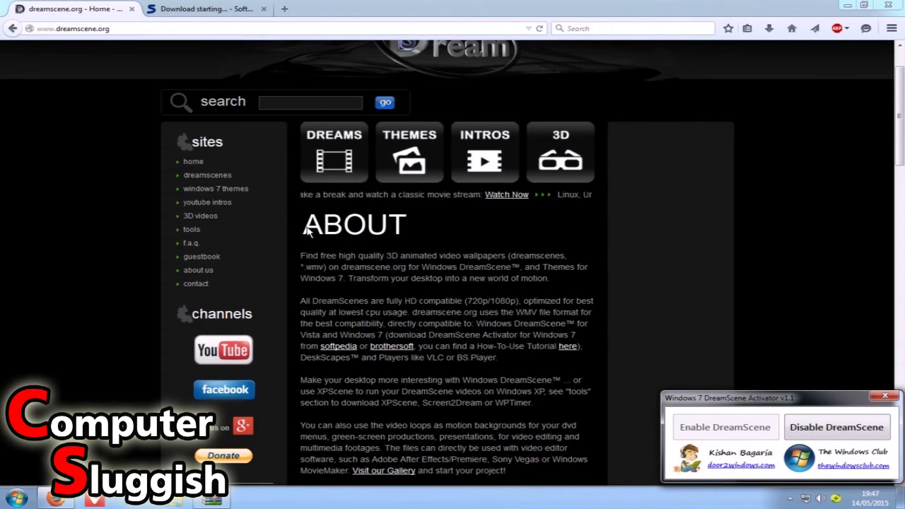
left_click(247, 177)
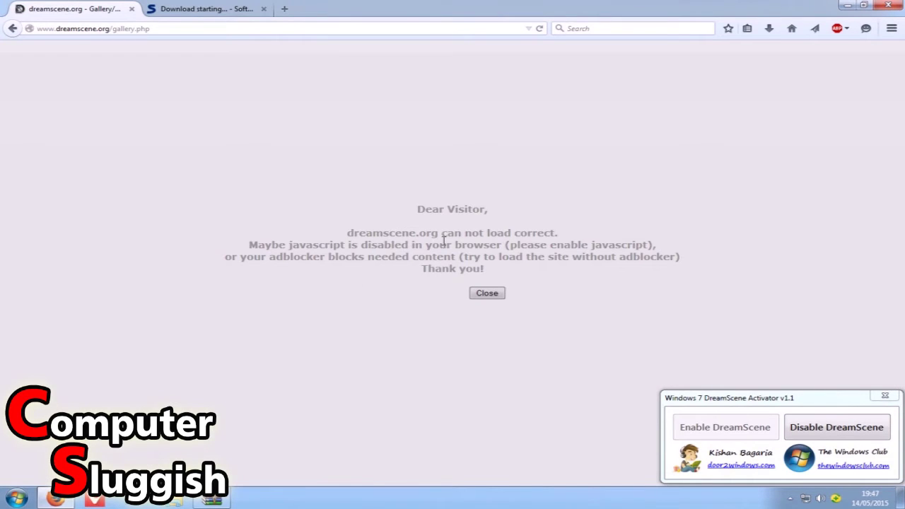
left_click(847, 30)
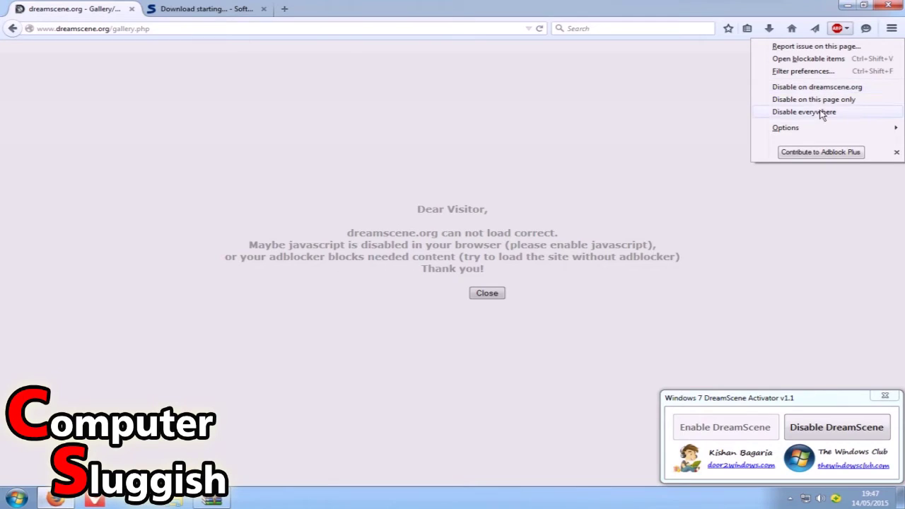
key("Return")
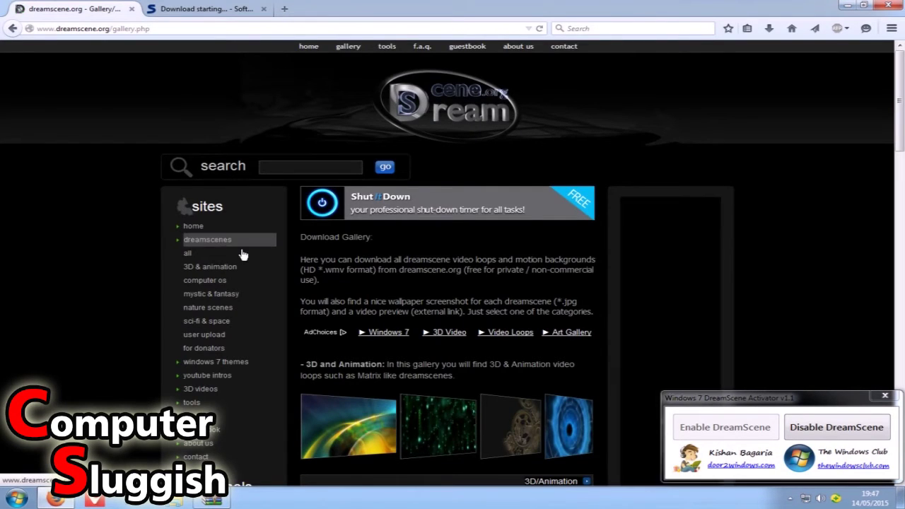
Open the Computer OS gallery and scroll to the Left 4 Dead II FanArt dreamscene.
scroll(344, 265, "down", 2)
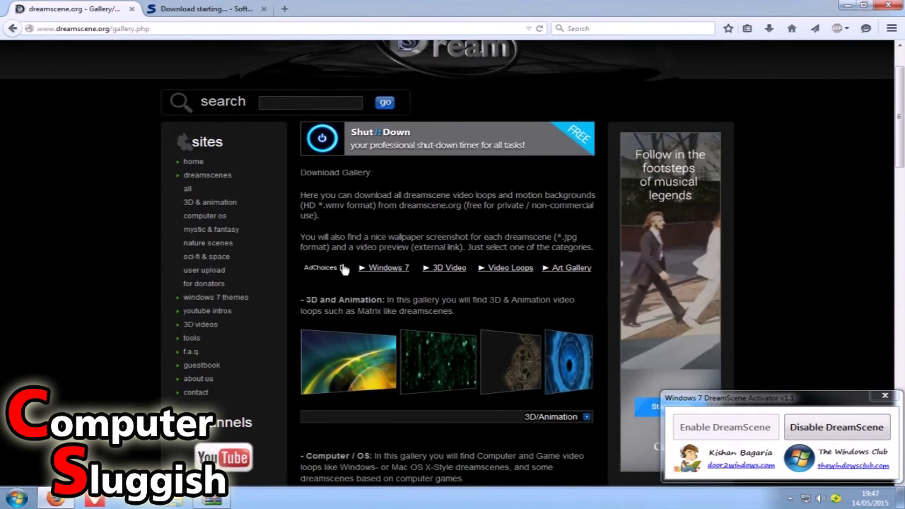
scroll(343, 269, "down", 2)
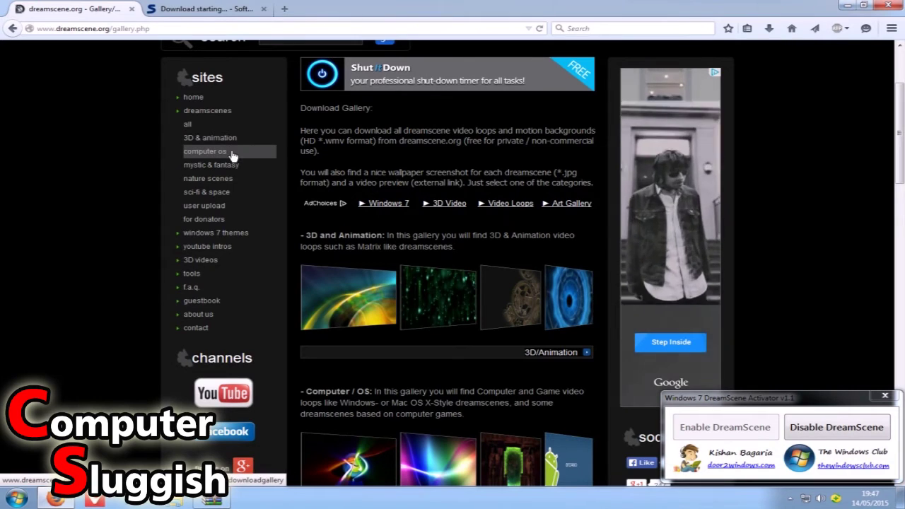
left_click(232, 156)
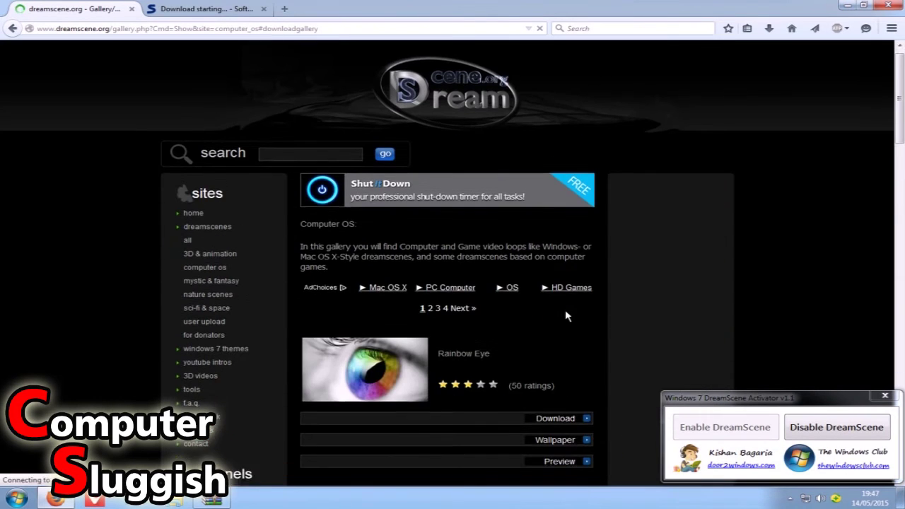
scroll(566, 316, "down", 4)
scroll(580, 292, "down", 2)
scroll(540, 224, "down", 1)
scroll(537, 278, "down", 3)
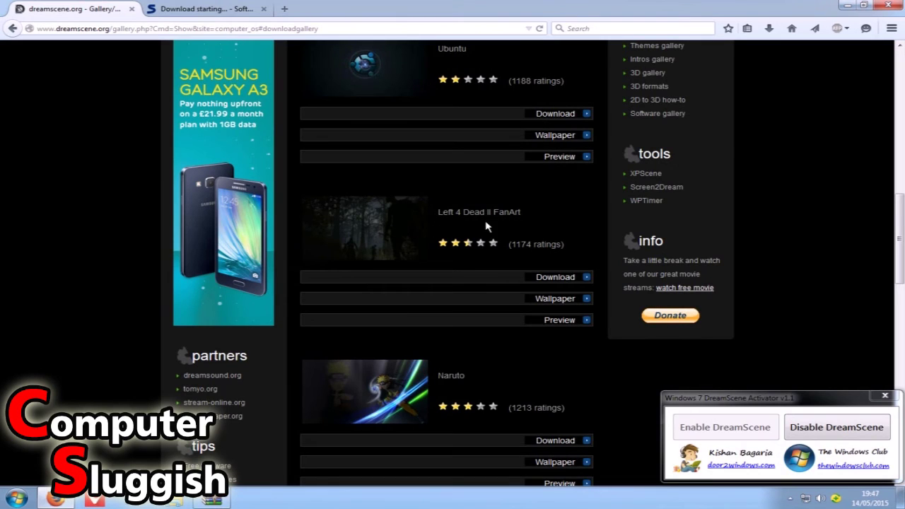
Save Left 4 Dead II FanArt as L4D2.zip and close the download popup.
left_click(556, 277)
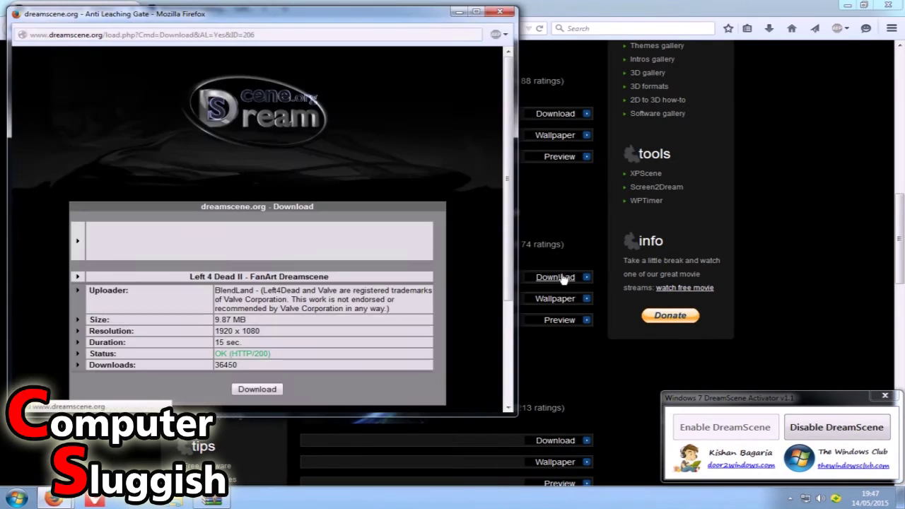
left_click(260, 390)
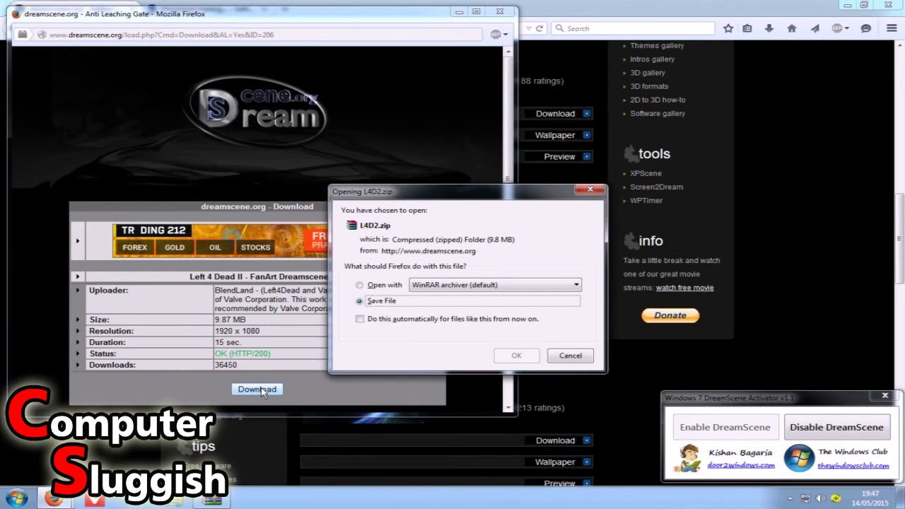
left_click(523, 361)
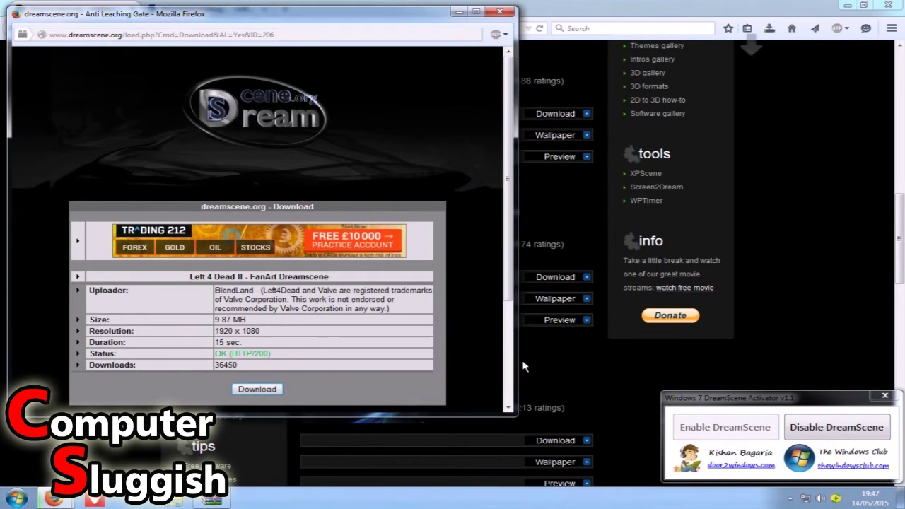
left_click(497, 12)
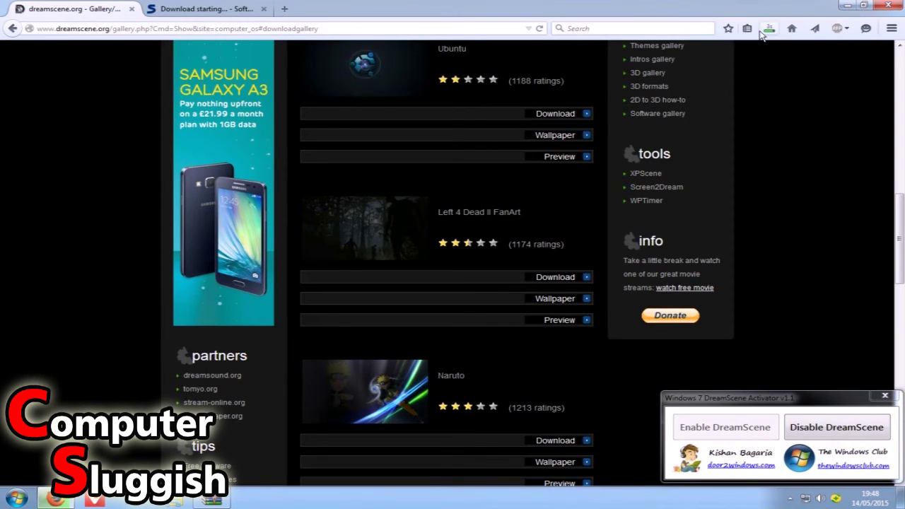
Open L4D2(1).zip from the downloads list in WinRAR and dismiss the licence reminder.
left_click(762, 33)
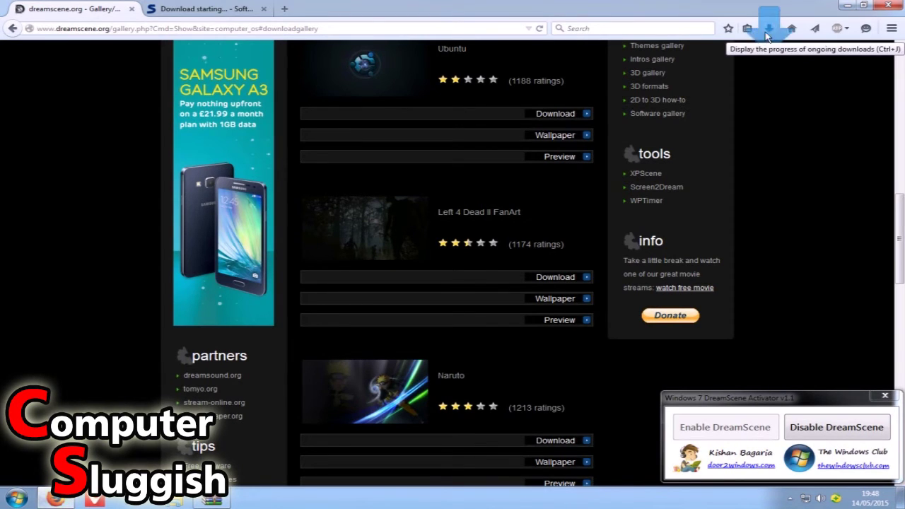
left_click(608, 80)
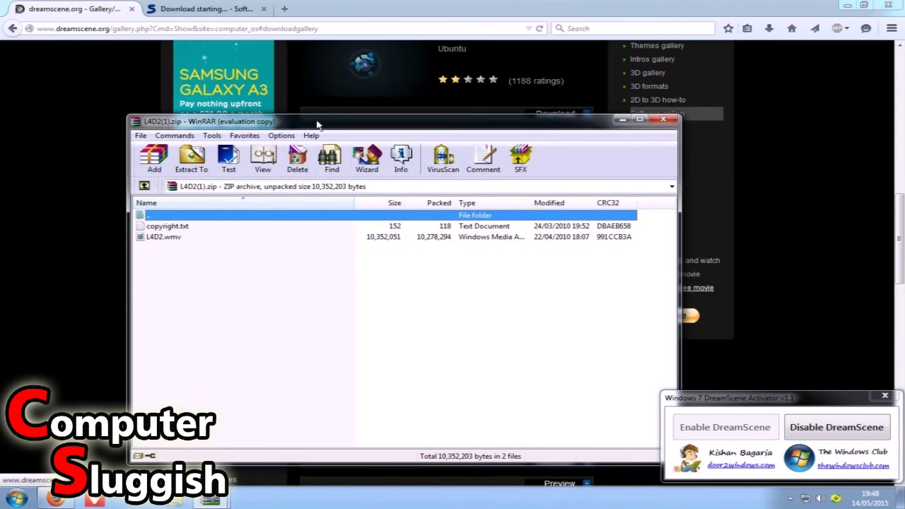
left_click_drag(317, 125, 303, 98)
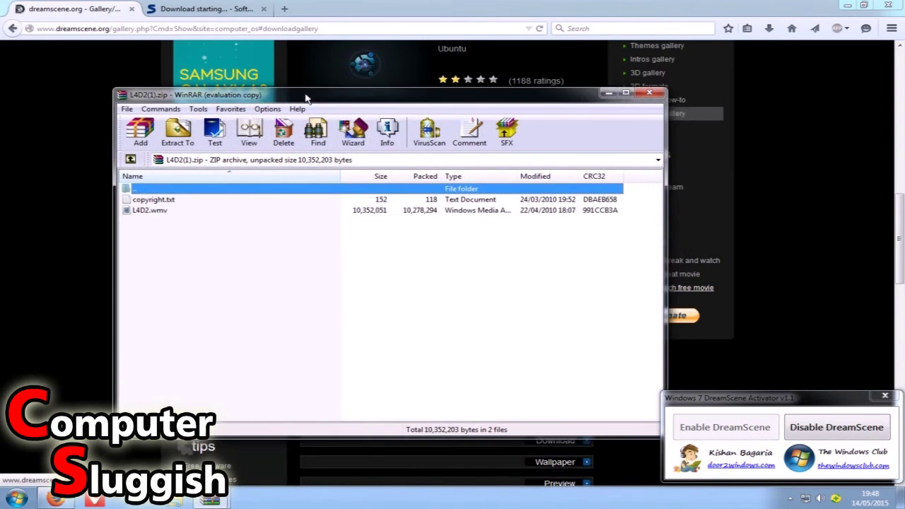
left_click(483, 219)
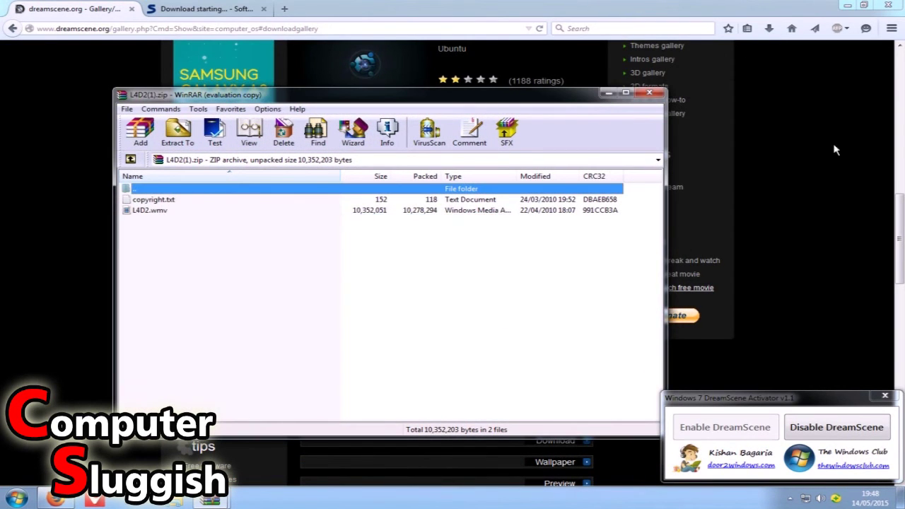
Extract L4D2.wmv from the archive onto the desktop and select its icon.
left_click(847, 5)
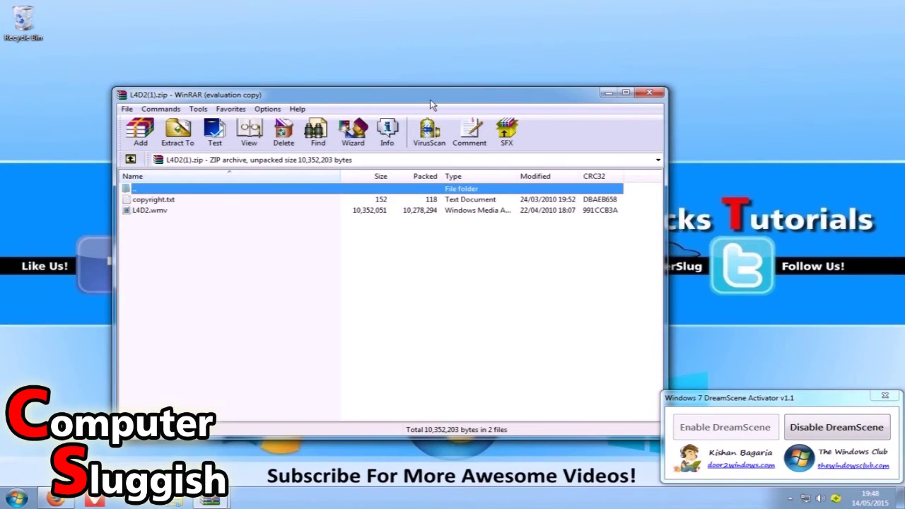
left_click_drag(430, 99, 495, 120)
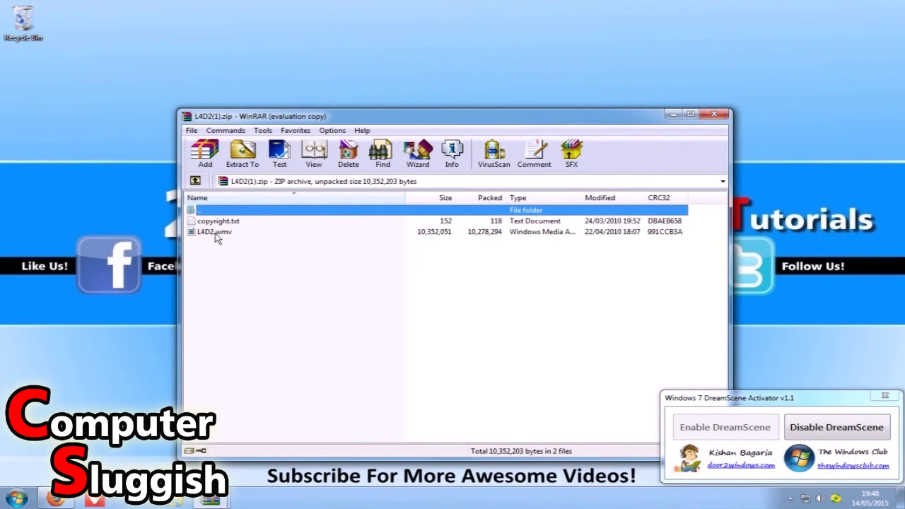
left_click_drag(216, 234, 310, 307)
left_click_drag(94, 115, 114, 60)
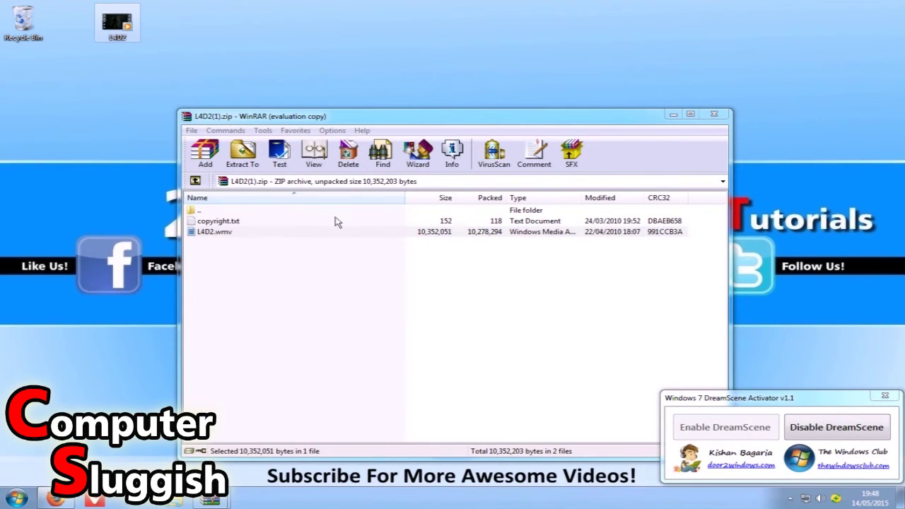
left_click_drag(117, 24, 116, 84)
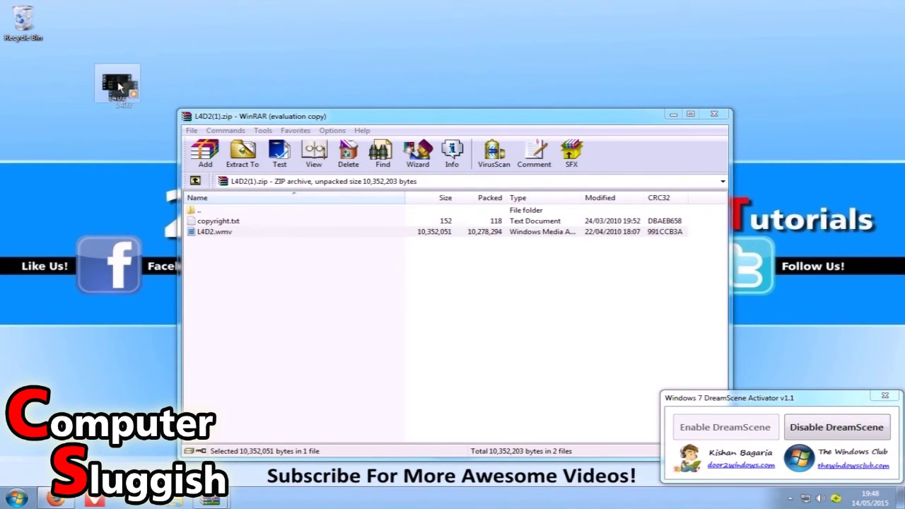
left_click_drag(69, 54, 197, 91)
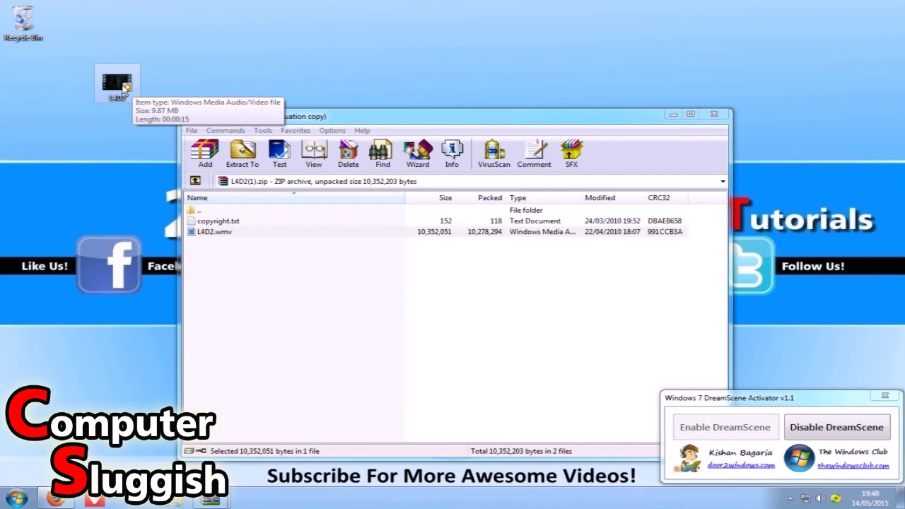
Set L4D2.wmv as the desktop background, then minimize WinRAR and close DreamScene Activator.
right_click(123, 85)
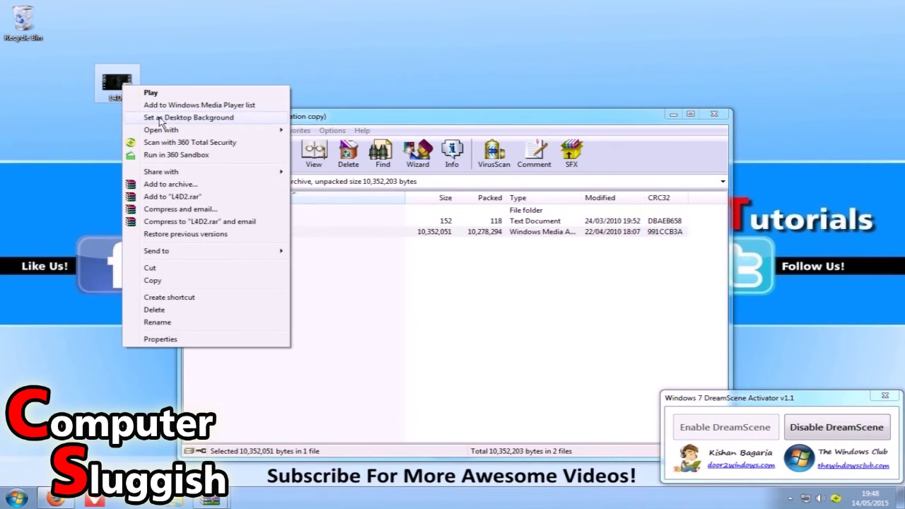
left_click(212, 119)
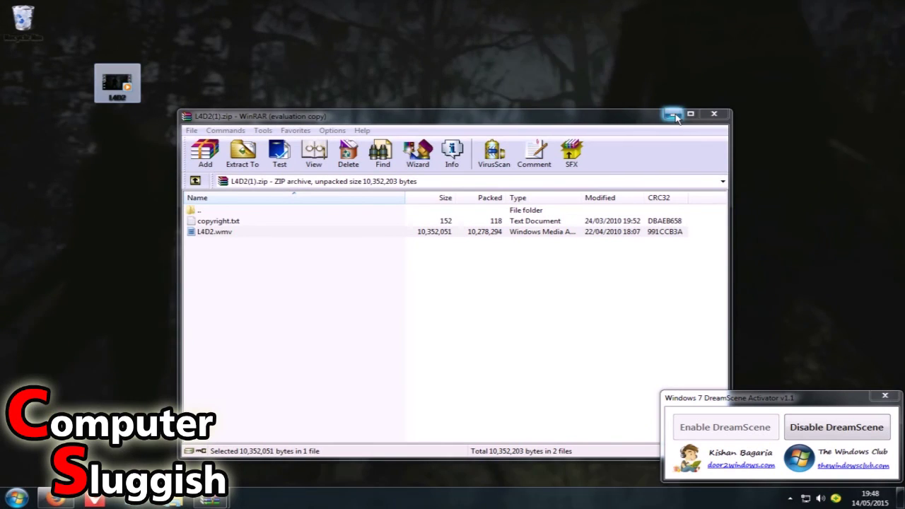
left_click(673, 115)
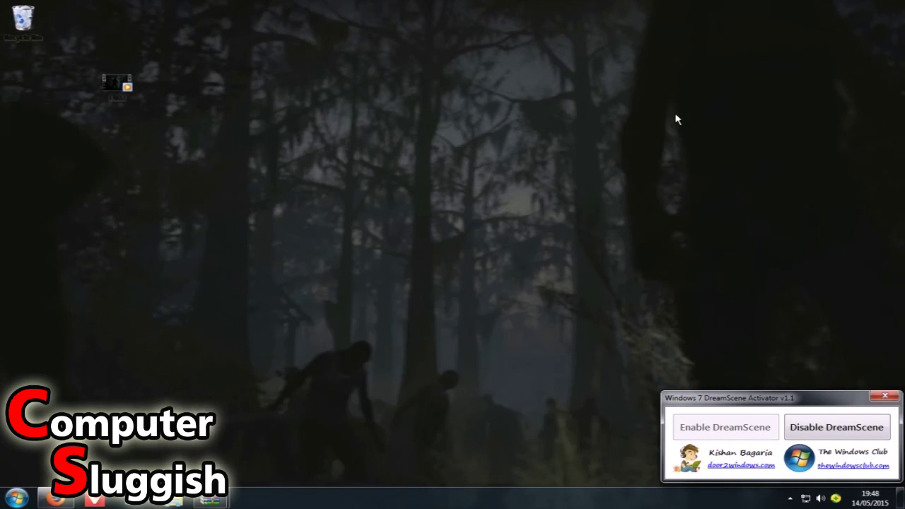
left_click(877, 397)
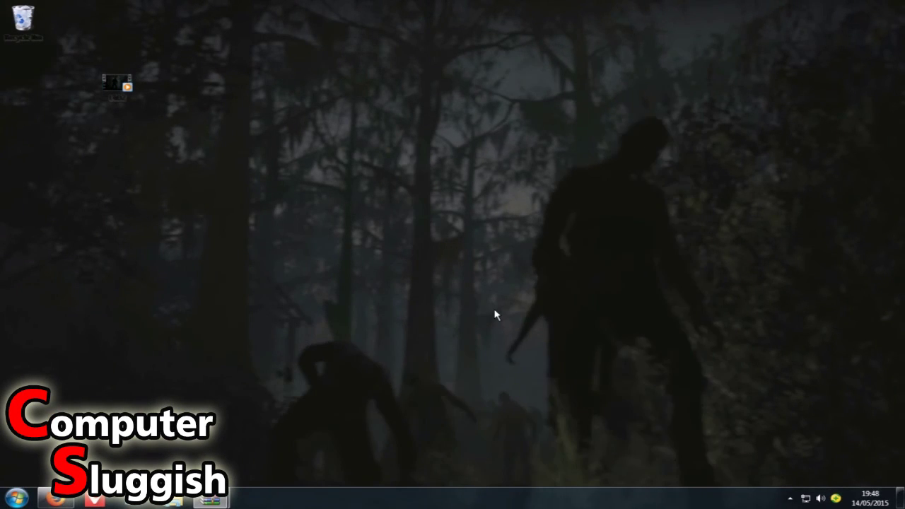